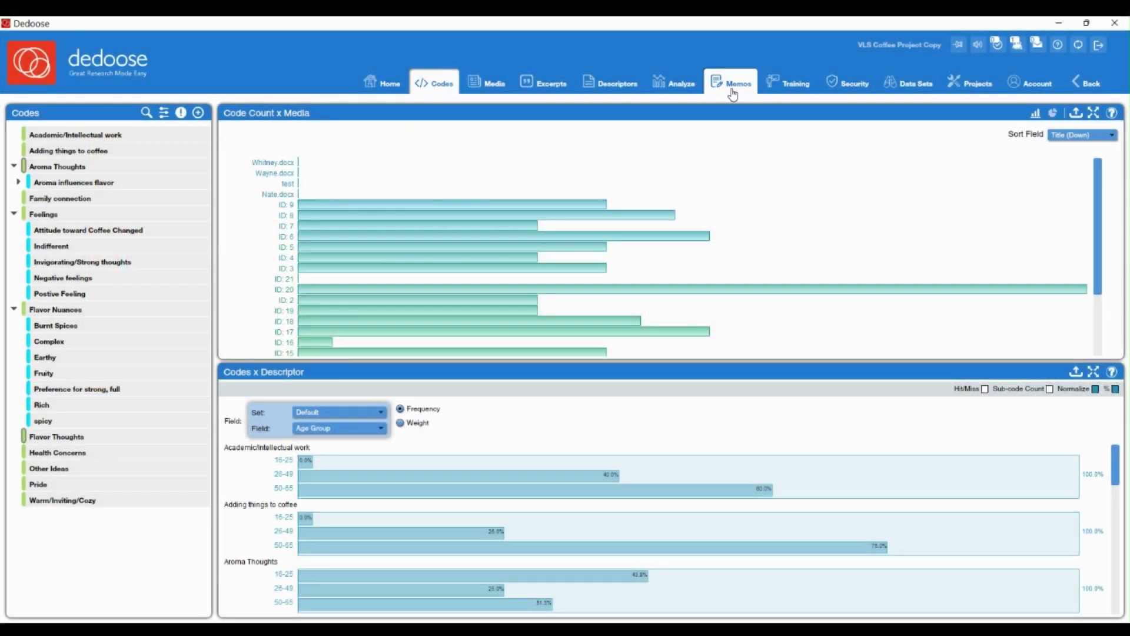
Open the Memos workspace listing the five project memos and preview the memo cards.
left_click(732, 93)
left_click_drag(848, 79, 854, 82)
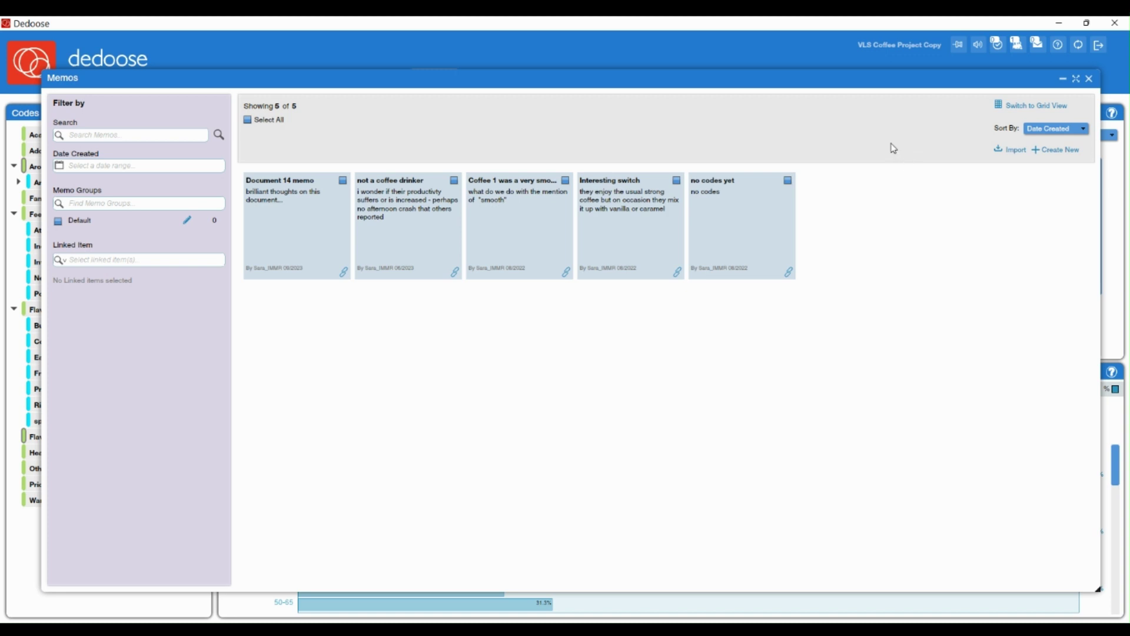
mouse_move(740, 220)
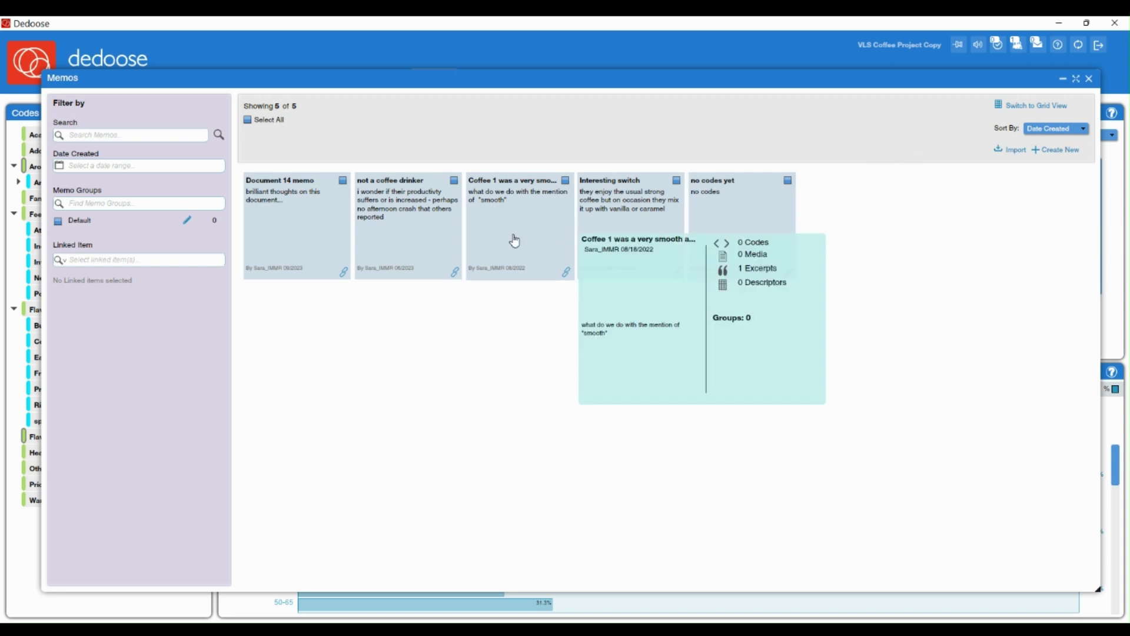
mouse_move(774, 245)
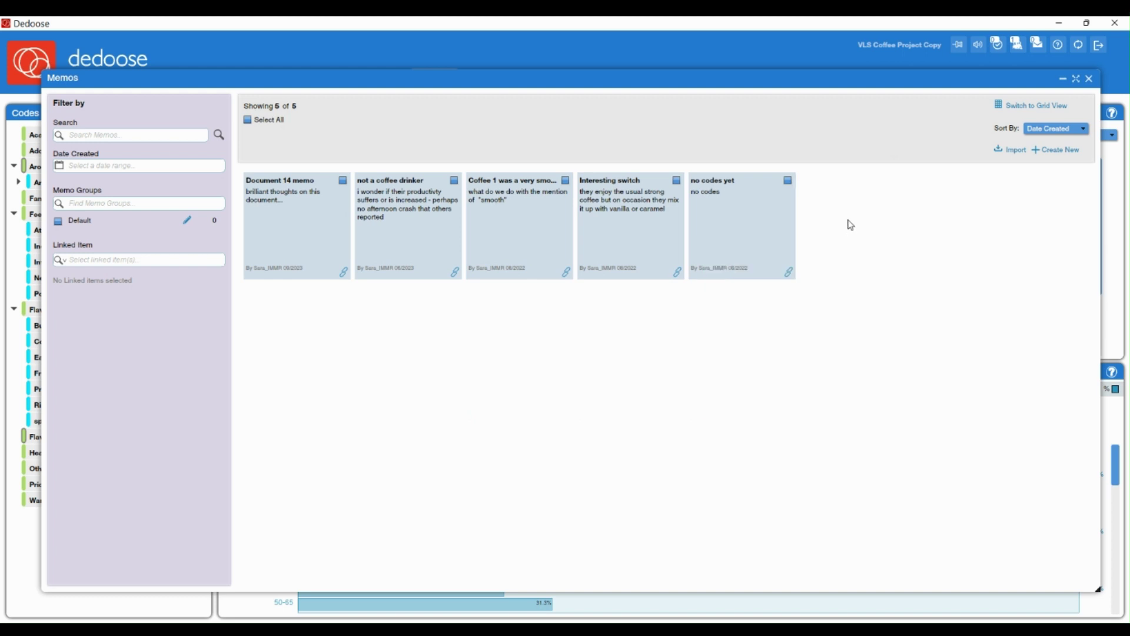
Switch the memo list to Grid View showing title, created date, user and links.
left_click(1047, 106)
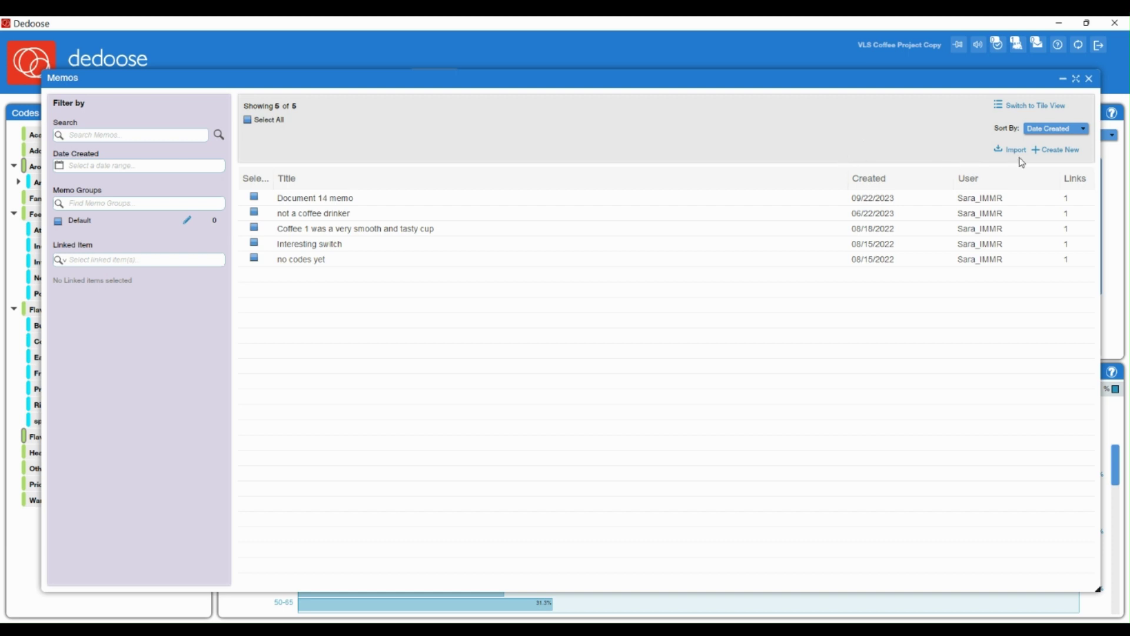
Start a new memo and create the Reflexive memo group.
left_click(1060, 155)
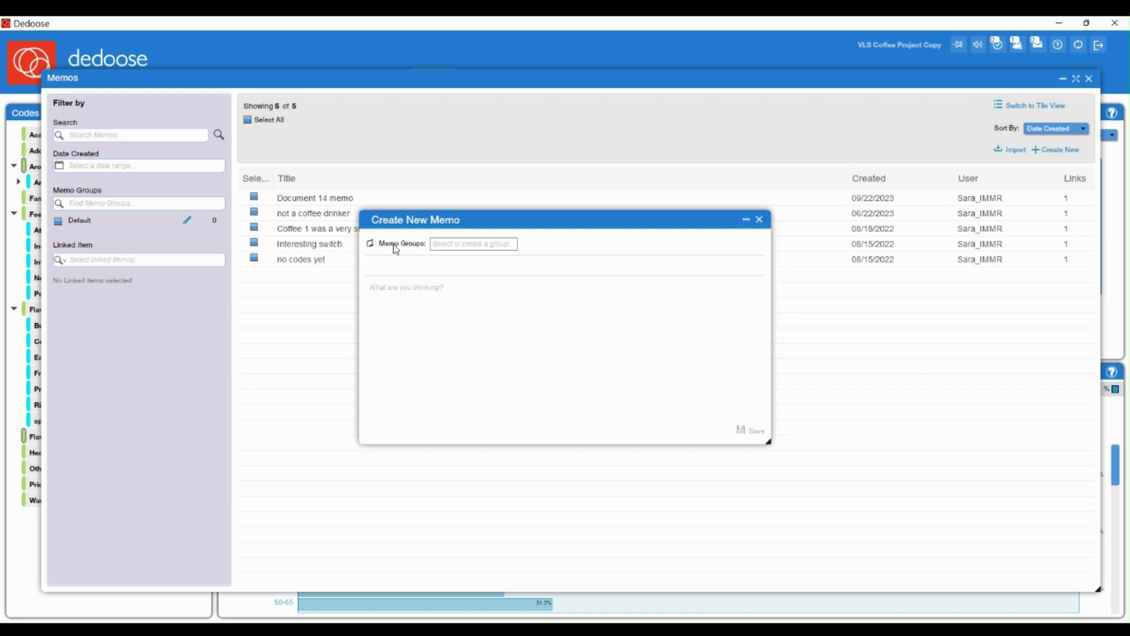
left_click(474, 243)
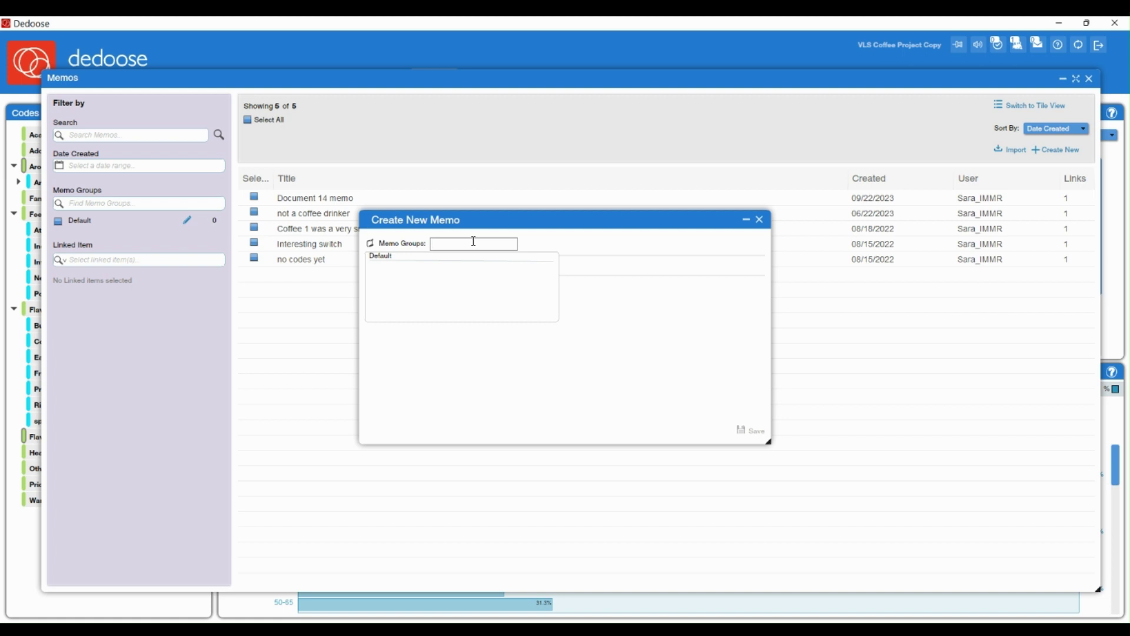
type("Reflexi")
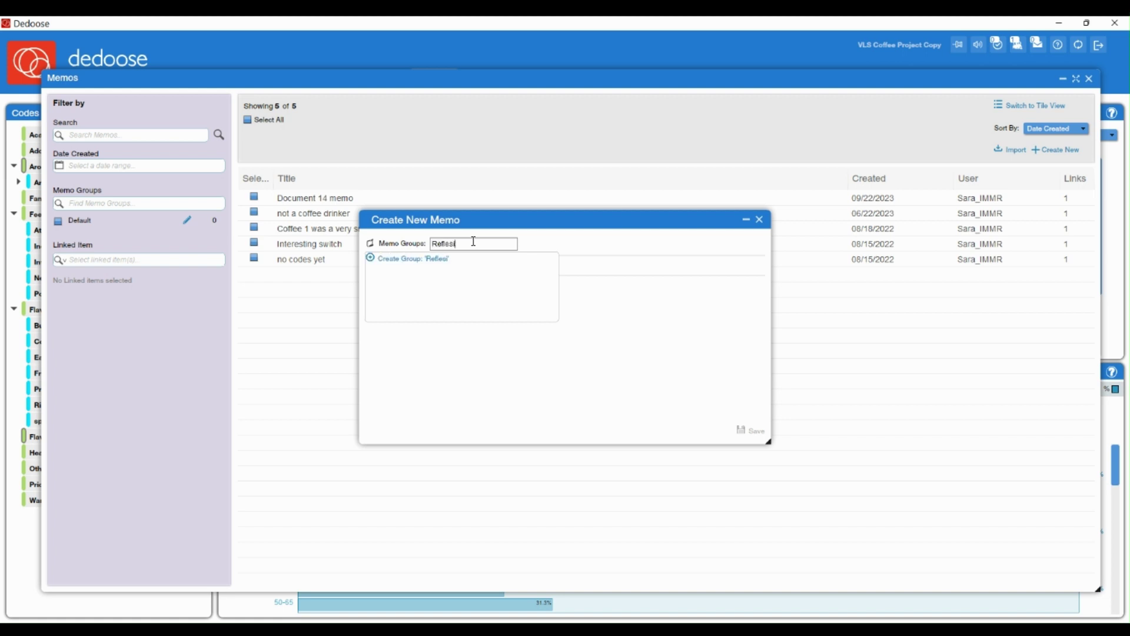
key("BackSpace")
key("BackSpace")
key("BackSpace")
key("BackSpace")
type("flexive")
key("Return")
Add the Analytical, Code development, Team notes and Methods memo groups.
type("Analytical")
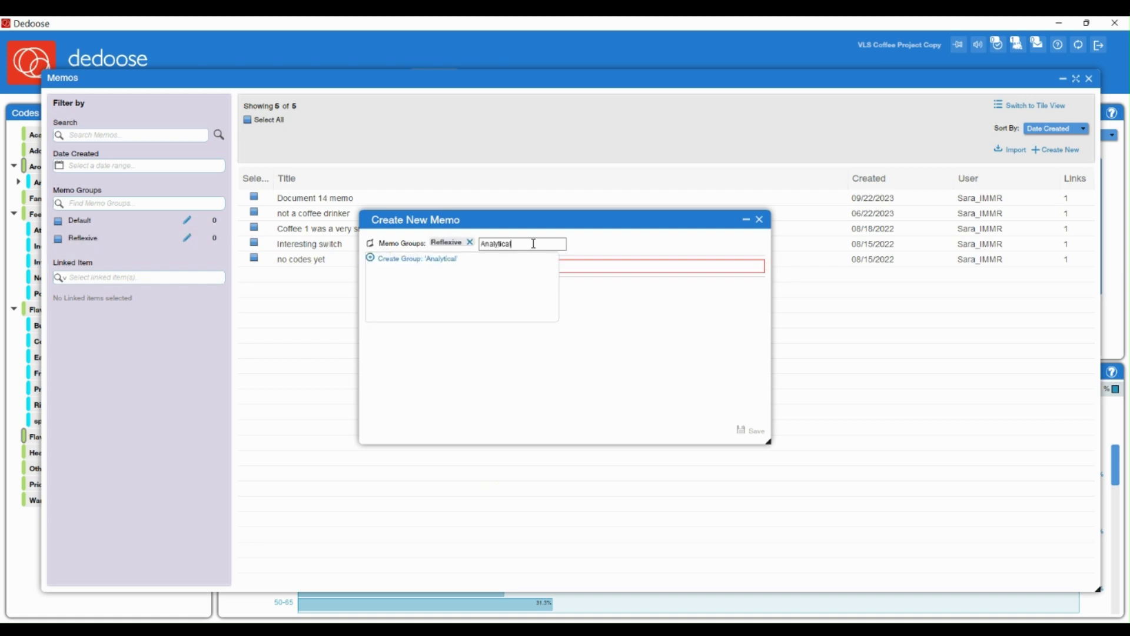
key("Return")
type("Code development")
key("Return")
type("Team notes")
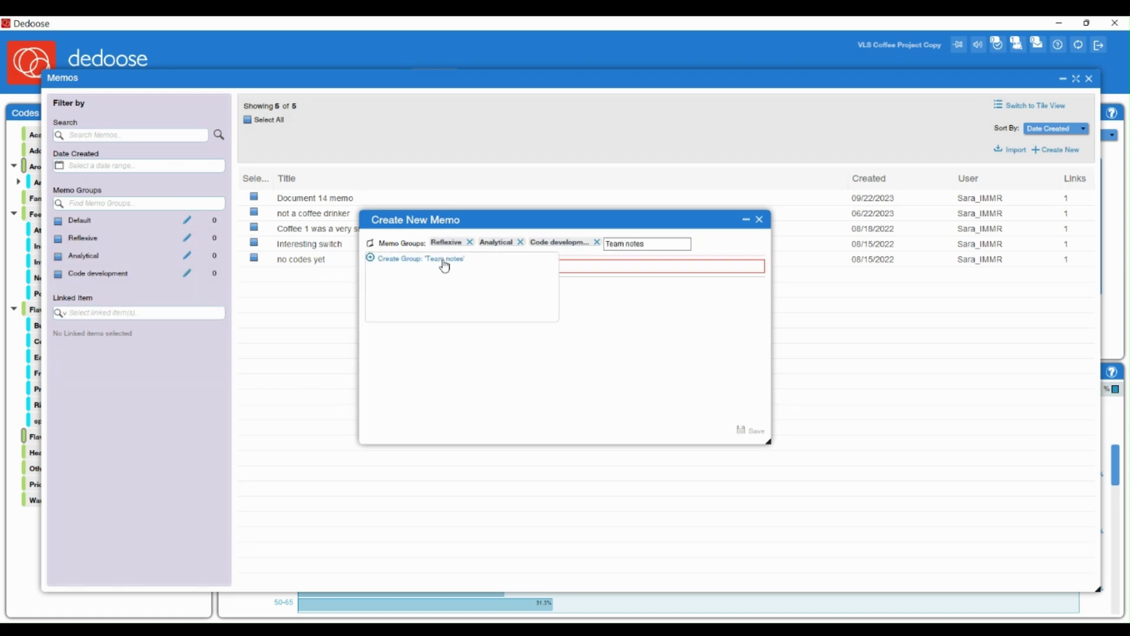
left_click(445, 262)
type("Methods")
left_click(445, 262)
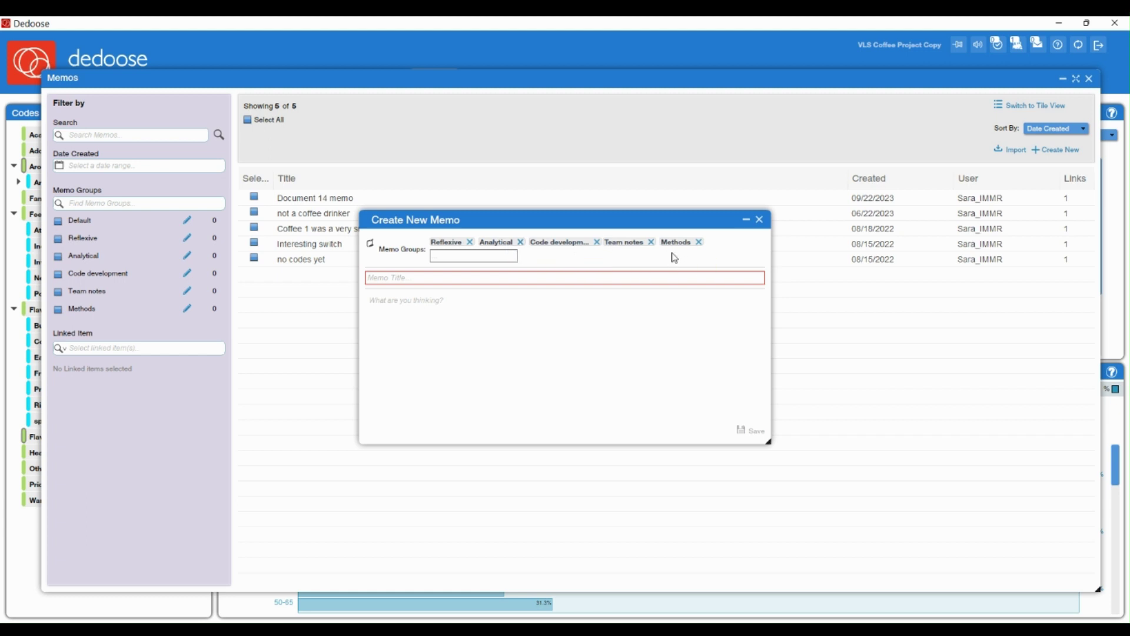
Move Team notes ahead of Code development, then discard the unsaved draft memo.
left_click_drag(624, 242, 533, 242)
left_click(759, 221)
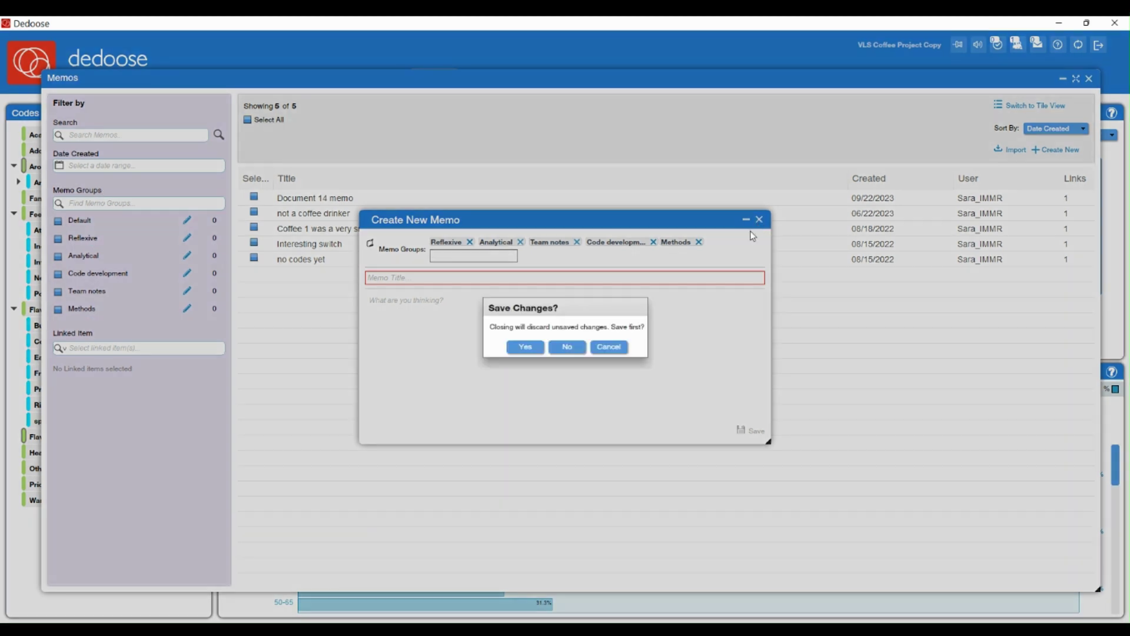
left_click(568, 348)
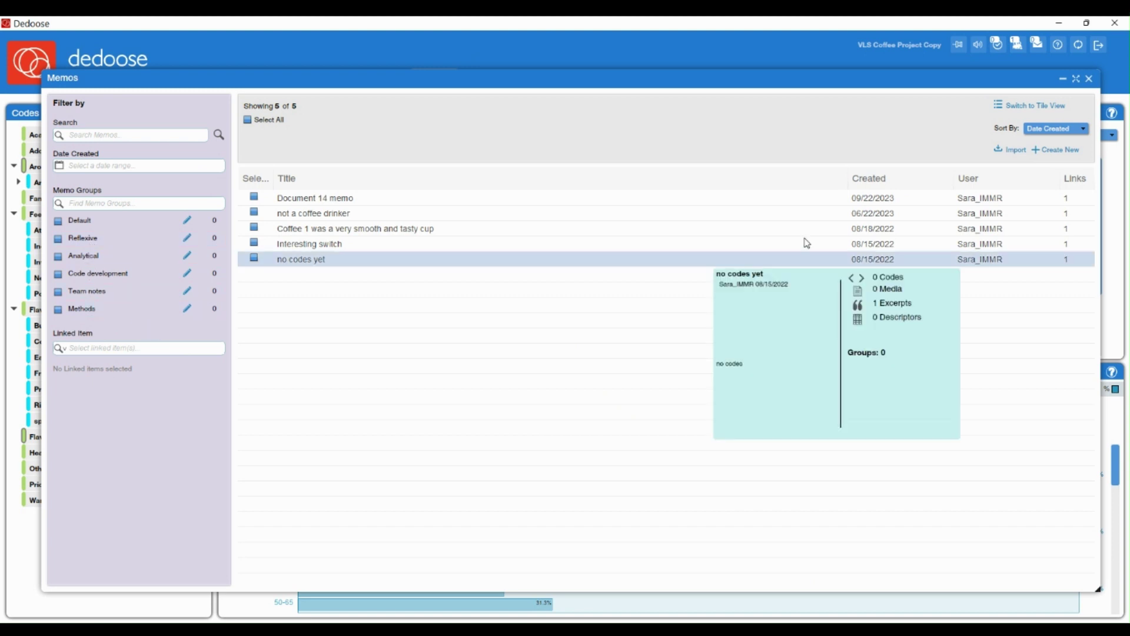
Open document ID: 3 from the Media list and select its Aroma Thoughts excerpt.
left_click(1089, 78)
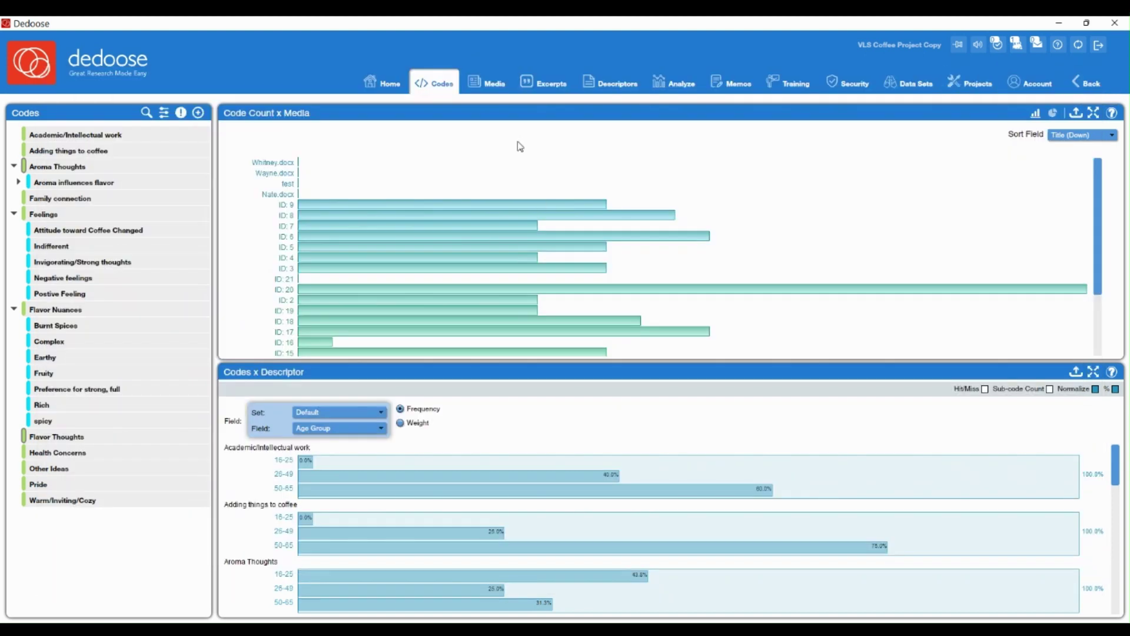
left_click(492, 86)
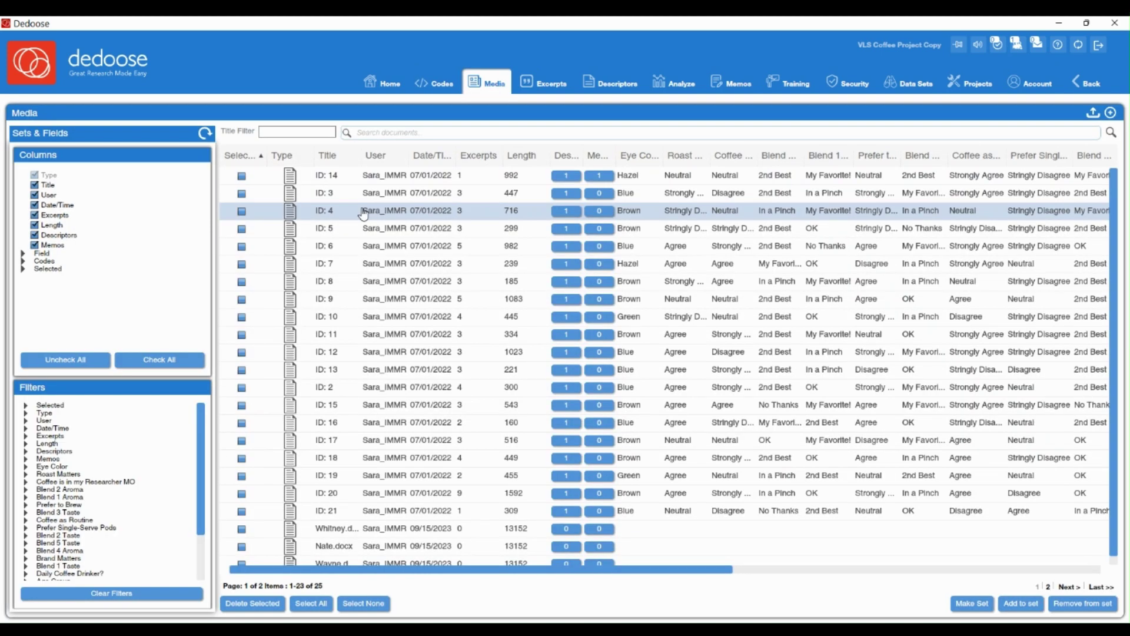
double_click(386, 200)
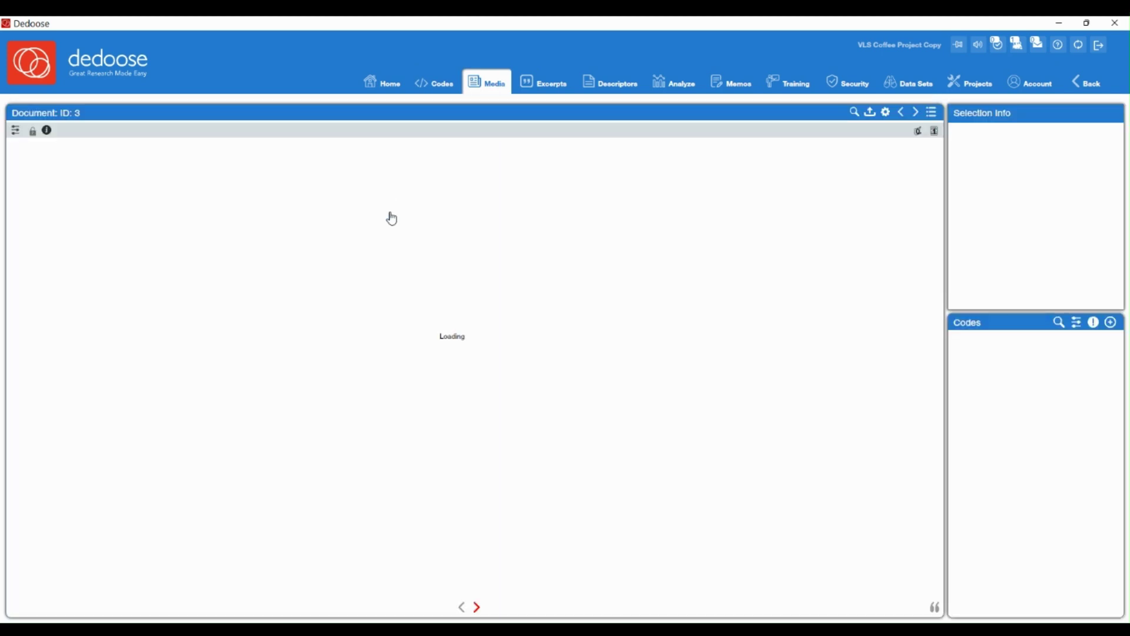
left_click(46, 172)
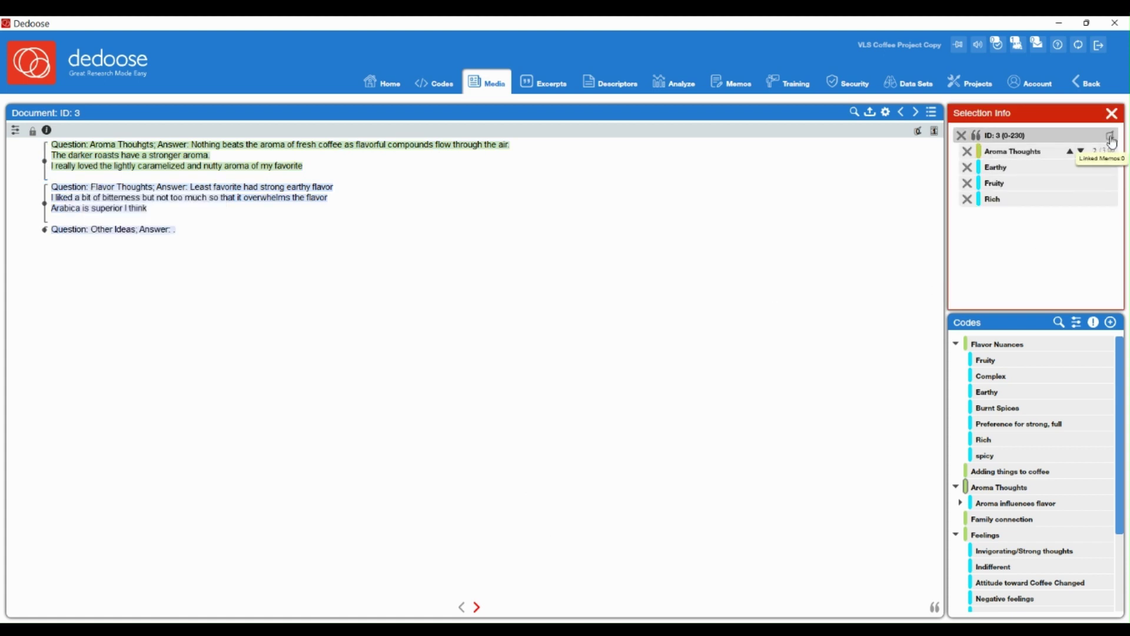
Start a memo linked to the excerpt and assign it to the Analytical group.
left_click(1111, 139)
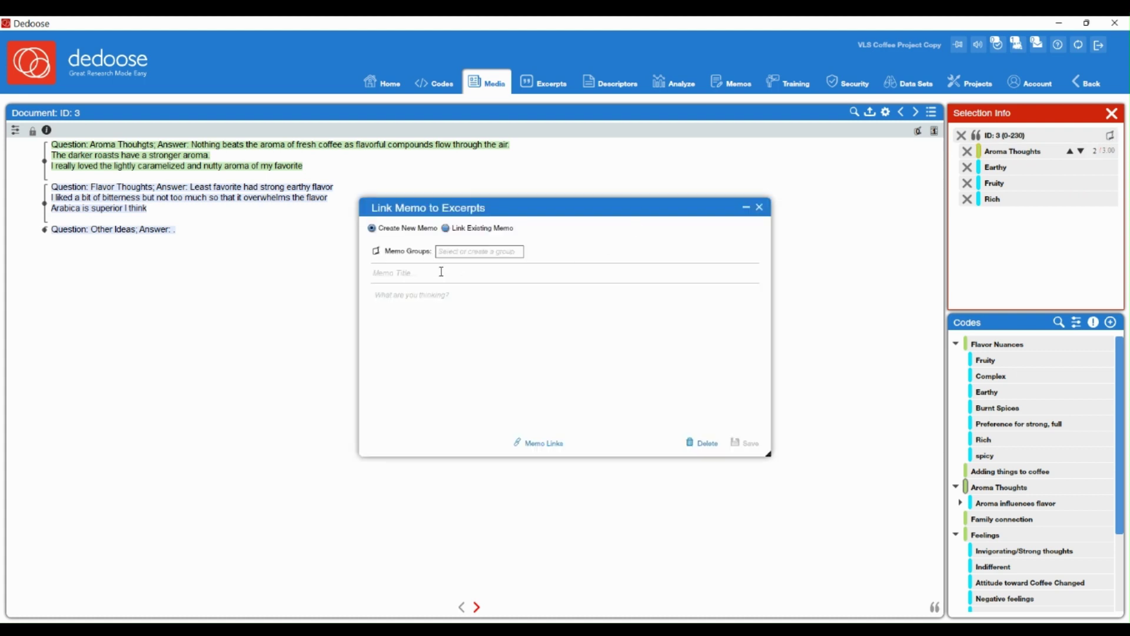
left_click(471, 252)
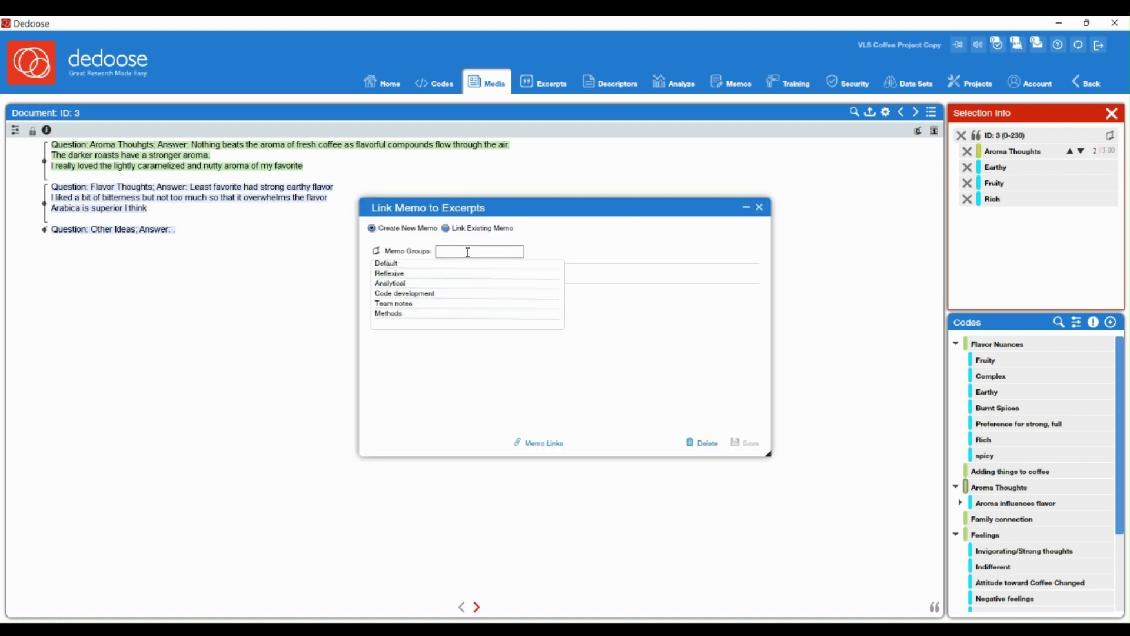
left_click(432, 285)
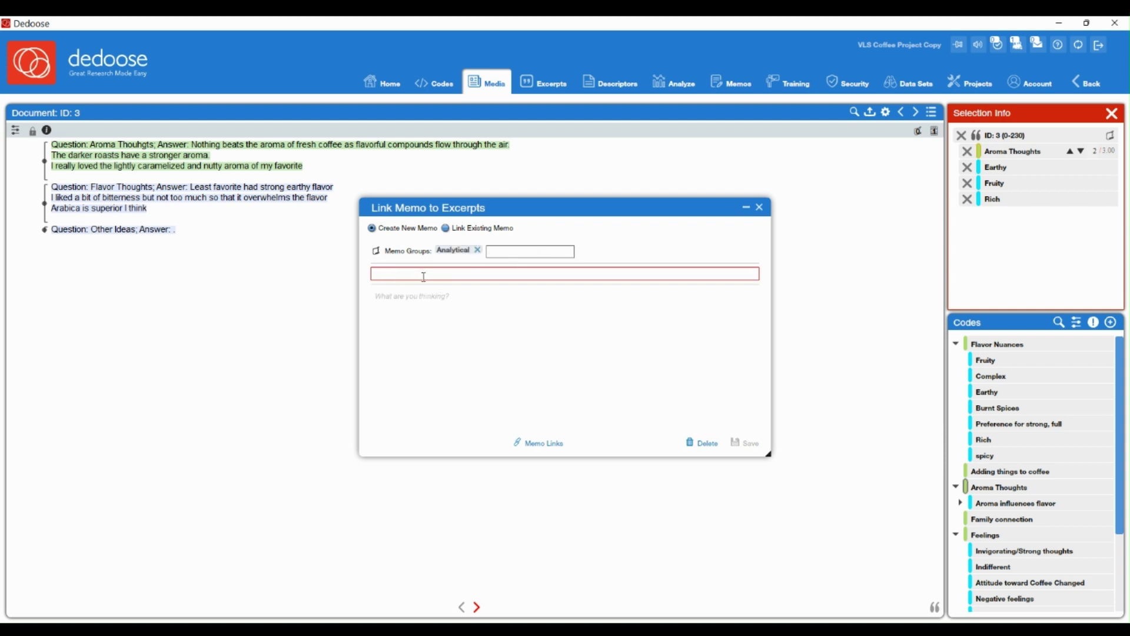
Title the memo 'test memo', add body text, save it and close the form.
left_click(424, 277)
type("test memo")
key("Tab")
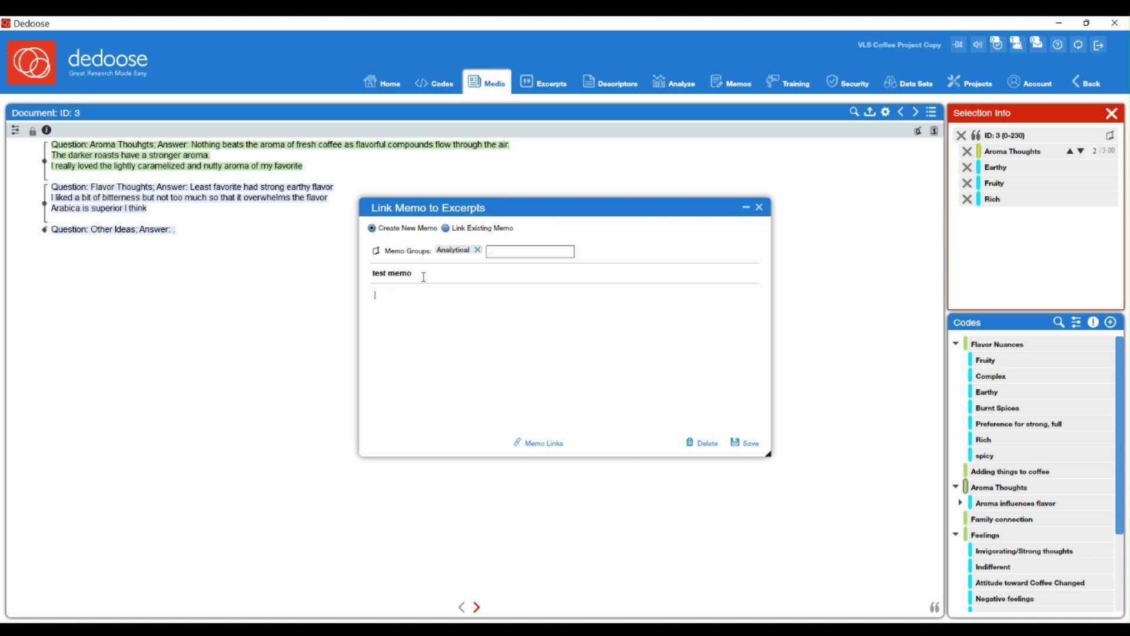
type("me")
key("BackSpace")
key("BackSpace")
type("memo")
left_click(748, 445)
mouse_move(487, 303)
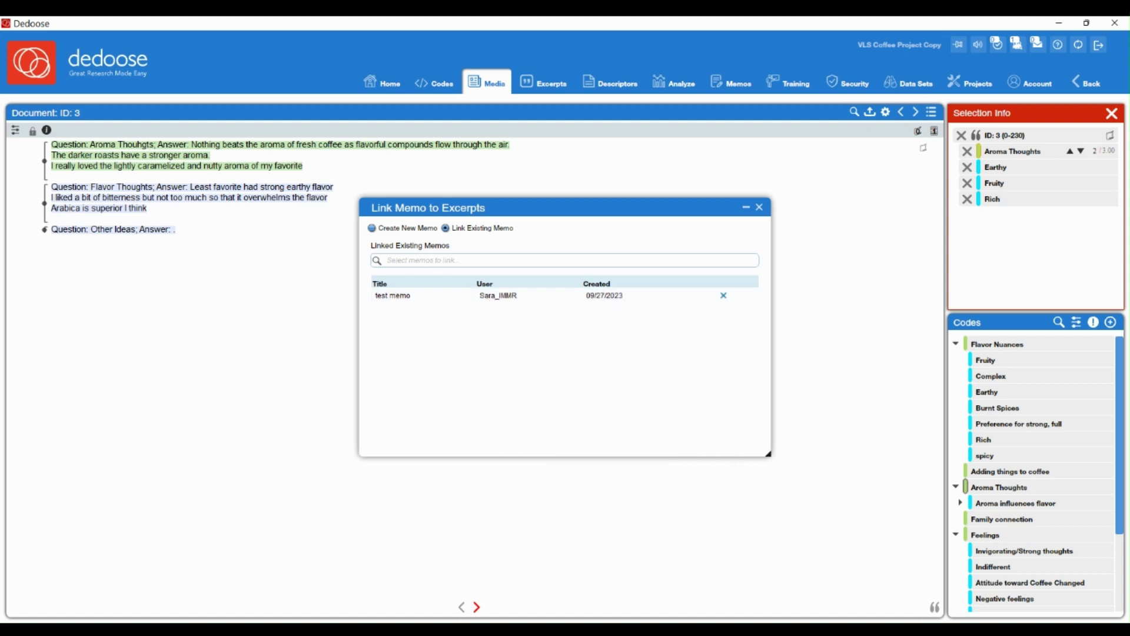
left_click(760, 208)
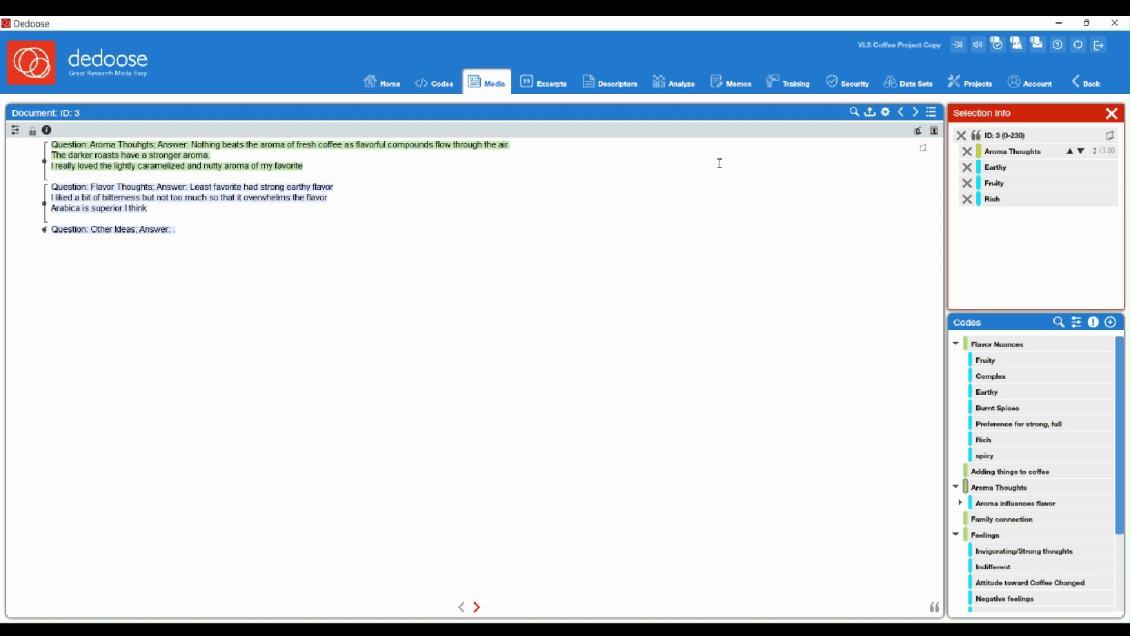
Reopen the Memos window and toggle the Analytical group filter off to list all six memos.
left_click(741, 89)
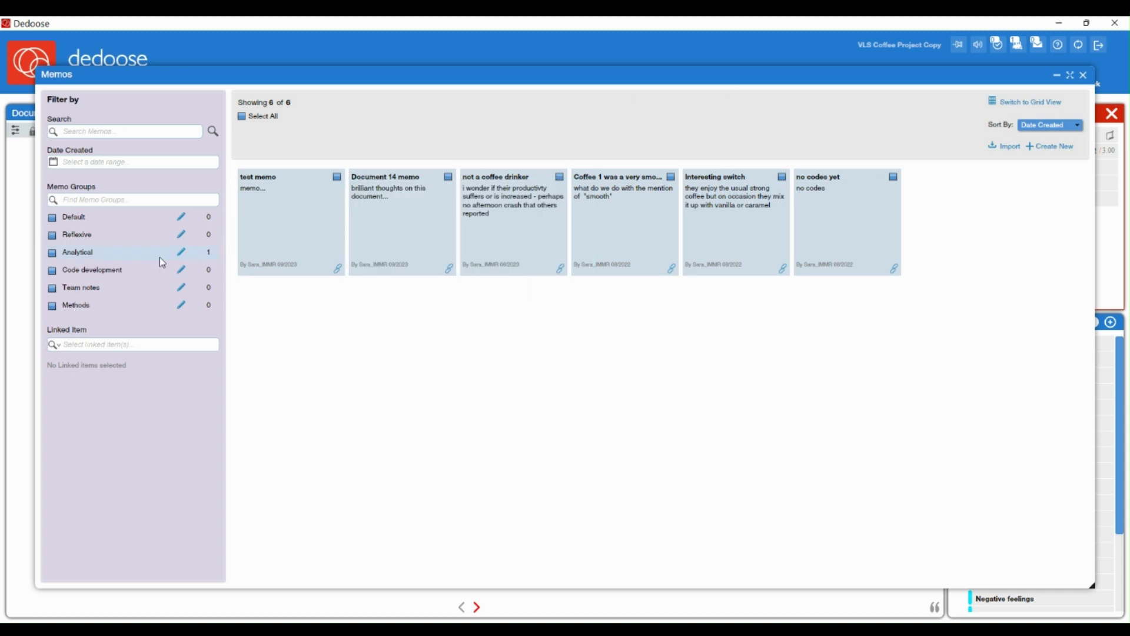
left_click(52, 253)
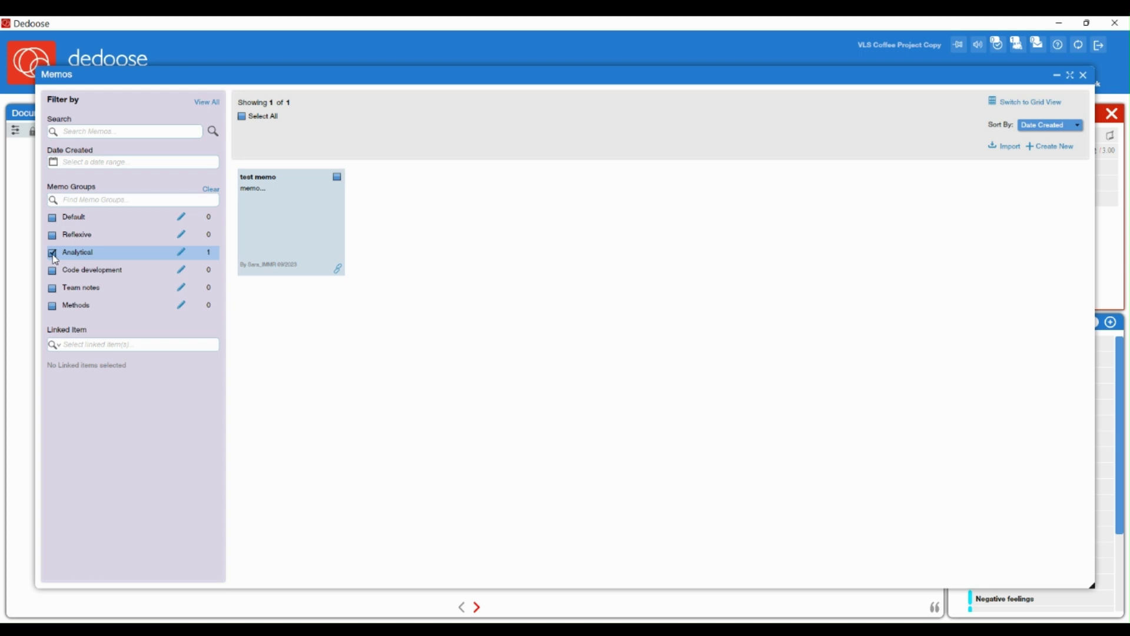
left_click(53, 254)
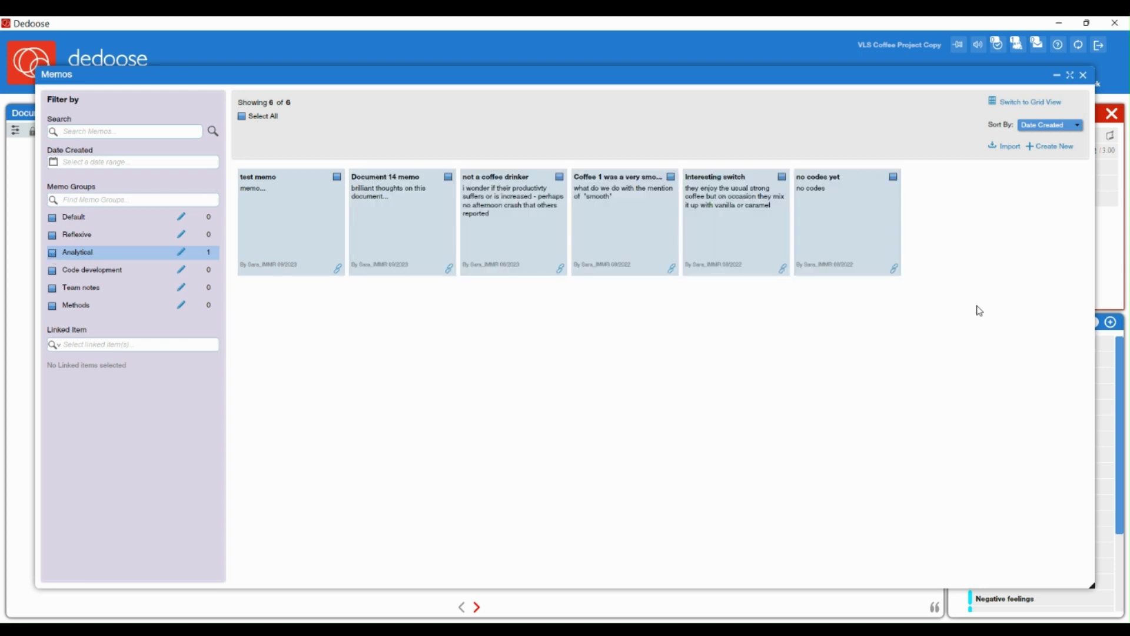
In Grid View, add 'Document 14 memo' and 'not a coffee drinker' to the Code development group.
left_click(1000, 103)
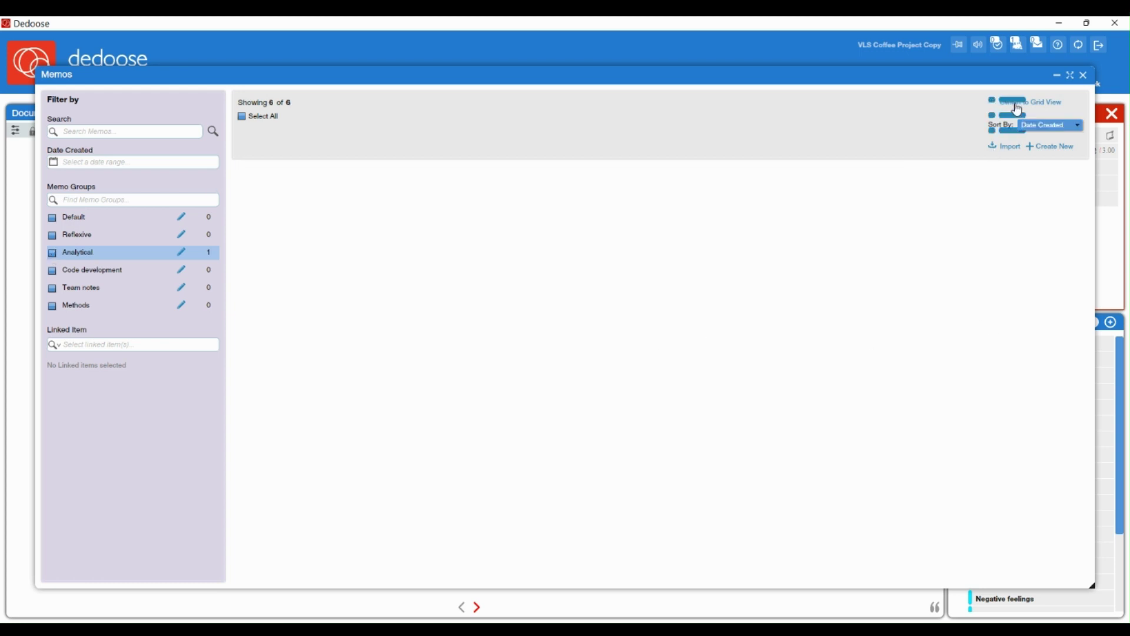
left_click(248, 209)
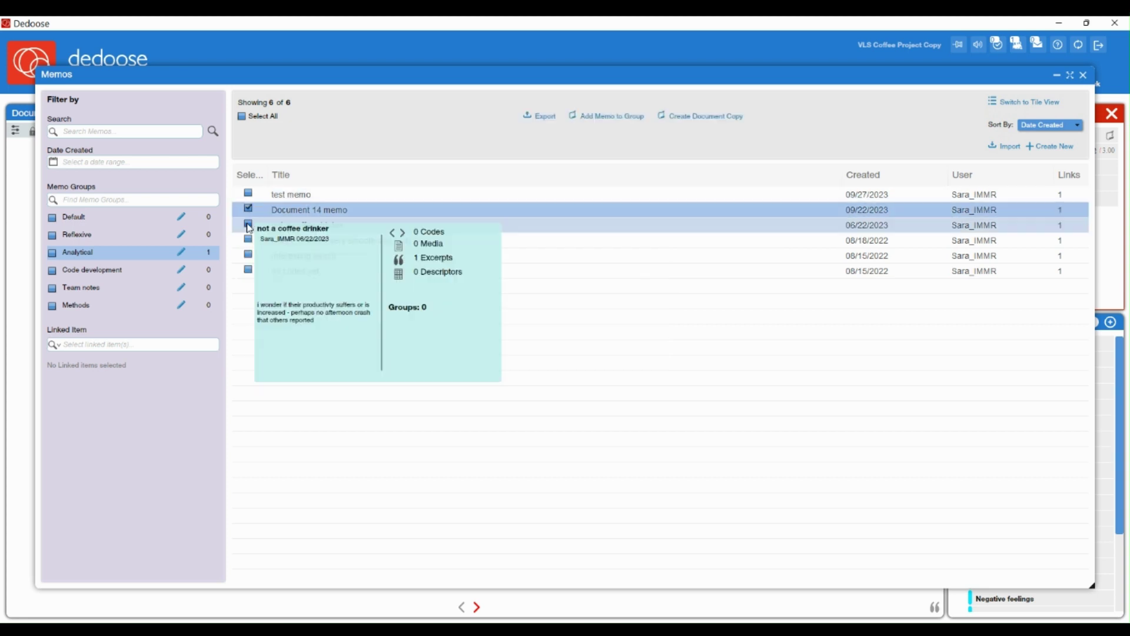
left_click(248, 224)
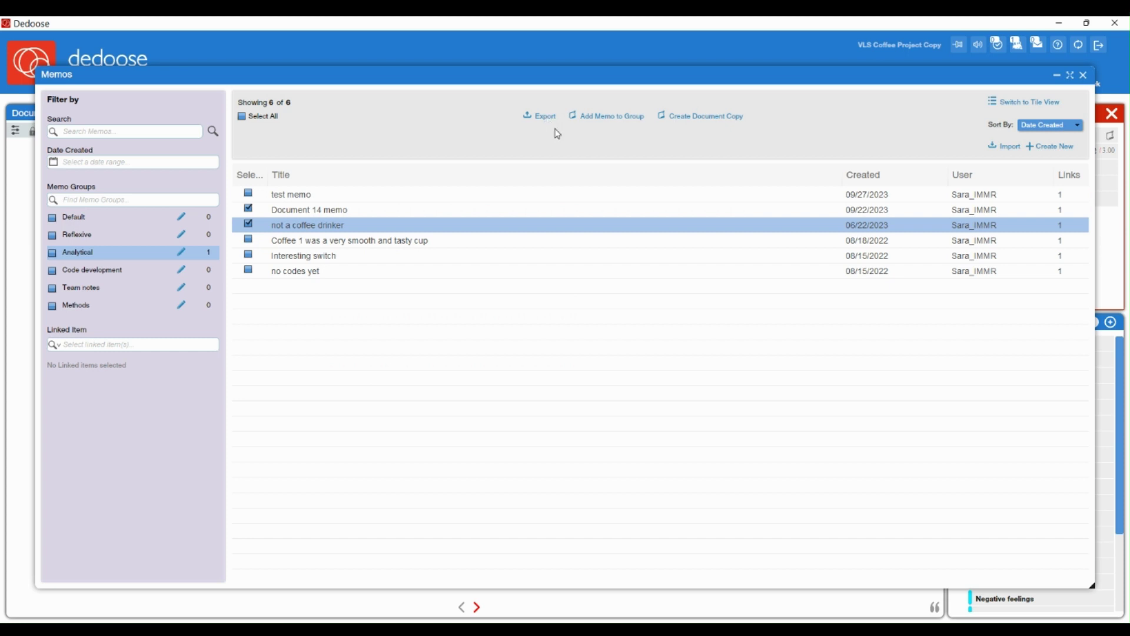
left_click(594, 120)
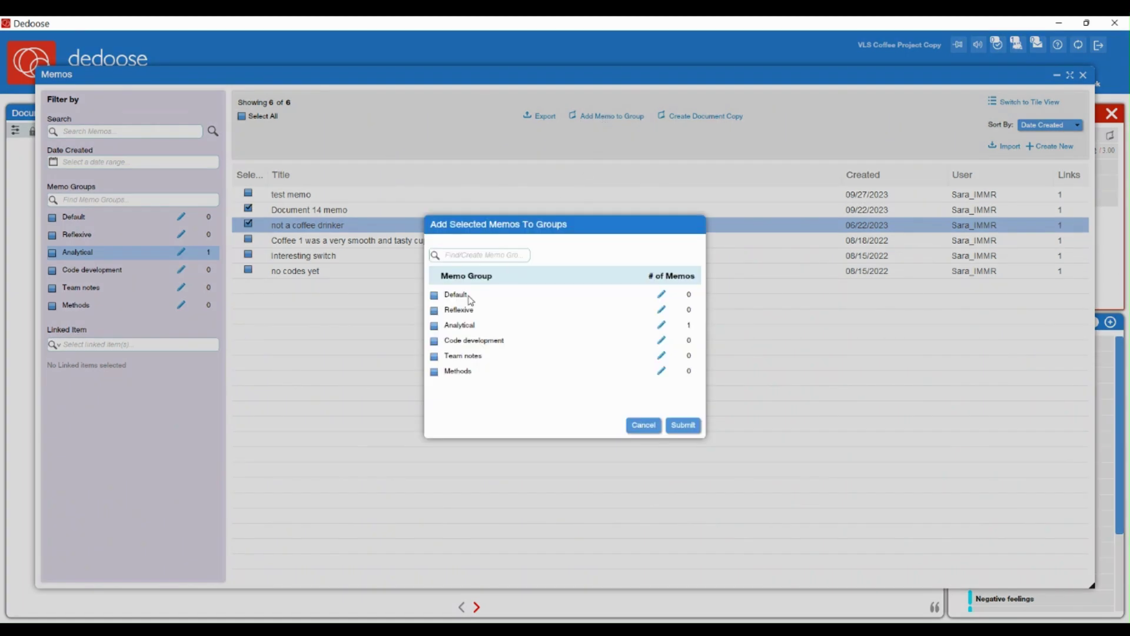
left_click(436, 341)
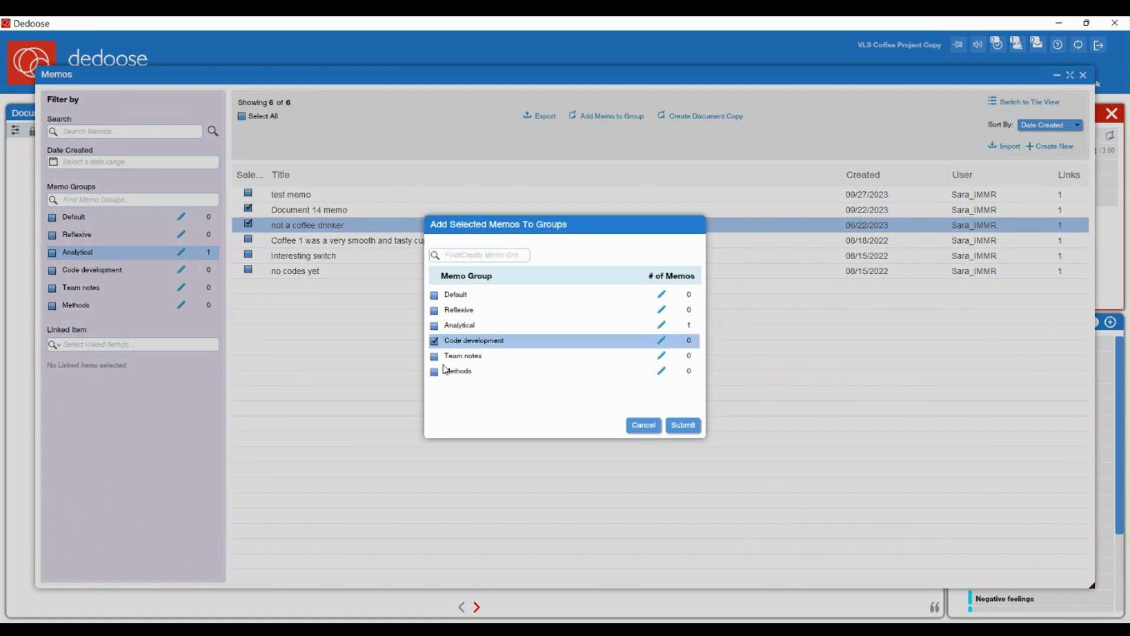
left_click(684, 426)
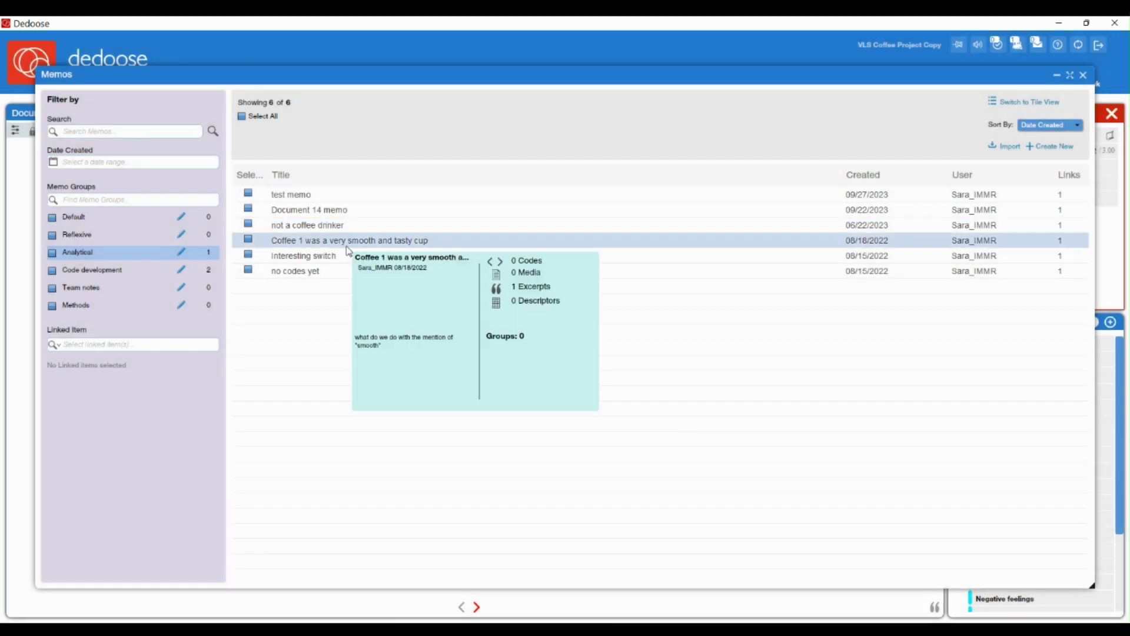
left_click(248, 224)
Also select the Coffee 1 memo and create document copies of both selected memos.
left_click(248, 239)
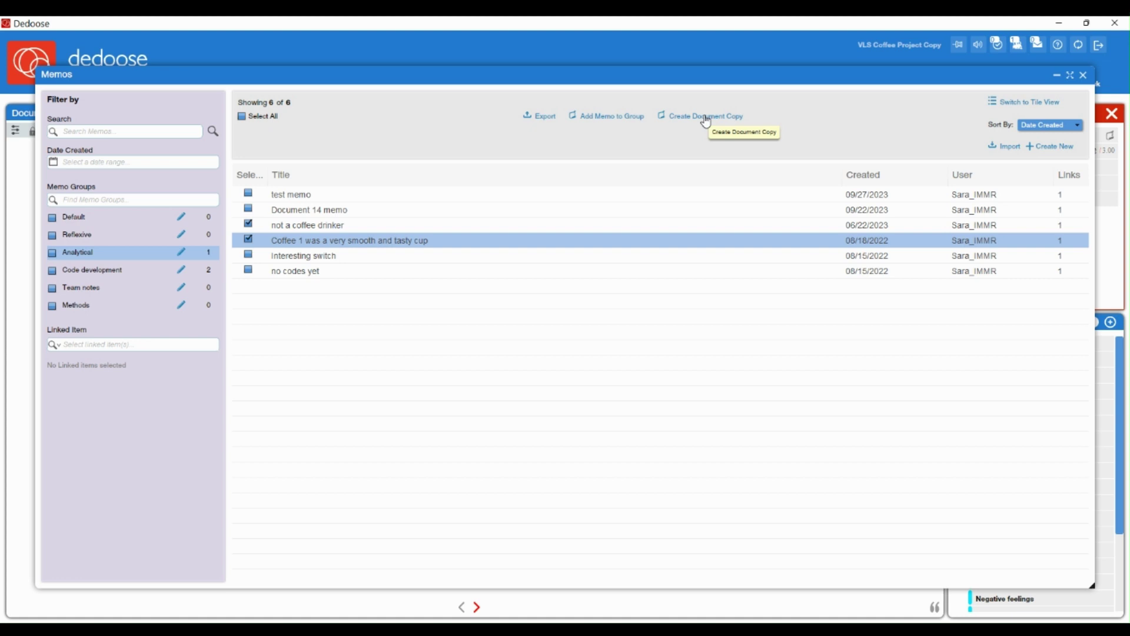
left_click(706, 122)
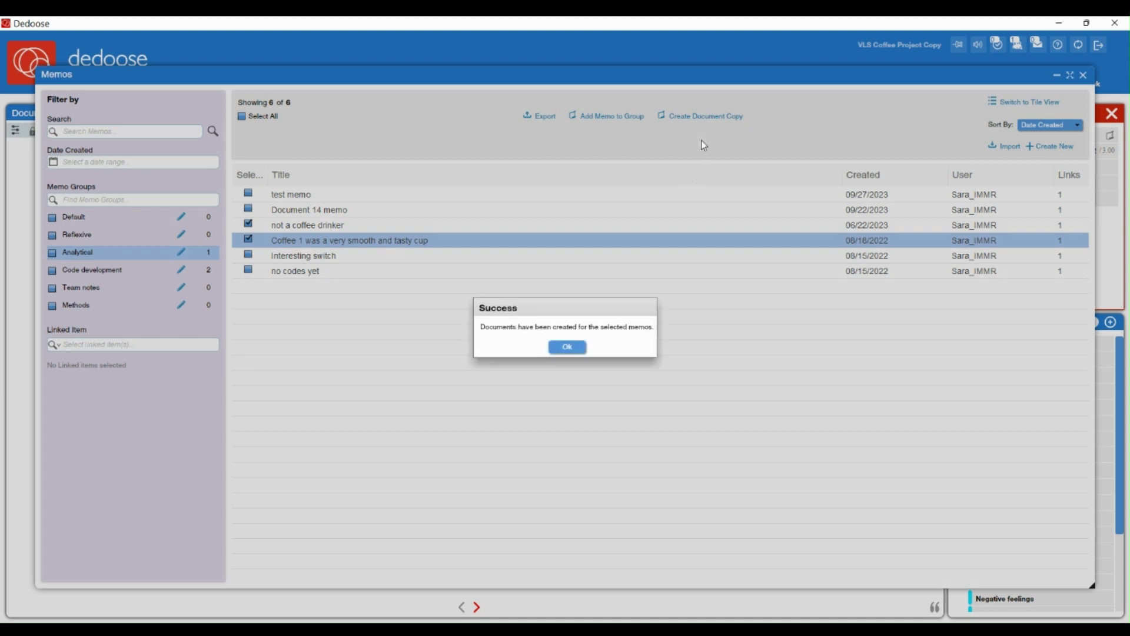
left_click(569, 348)
Close the memos window and sort the Media document list by date, newest first.
left_click(1083, 75)
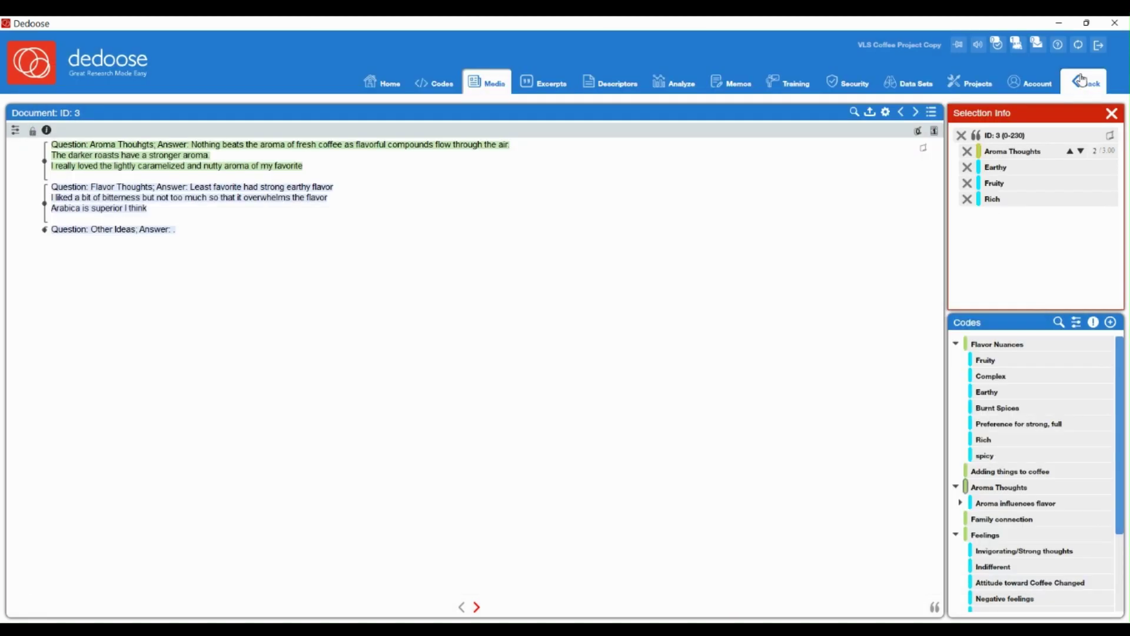
left_click(498, 86)
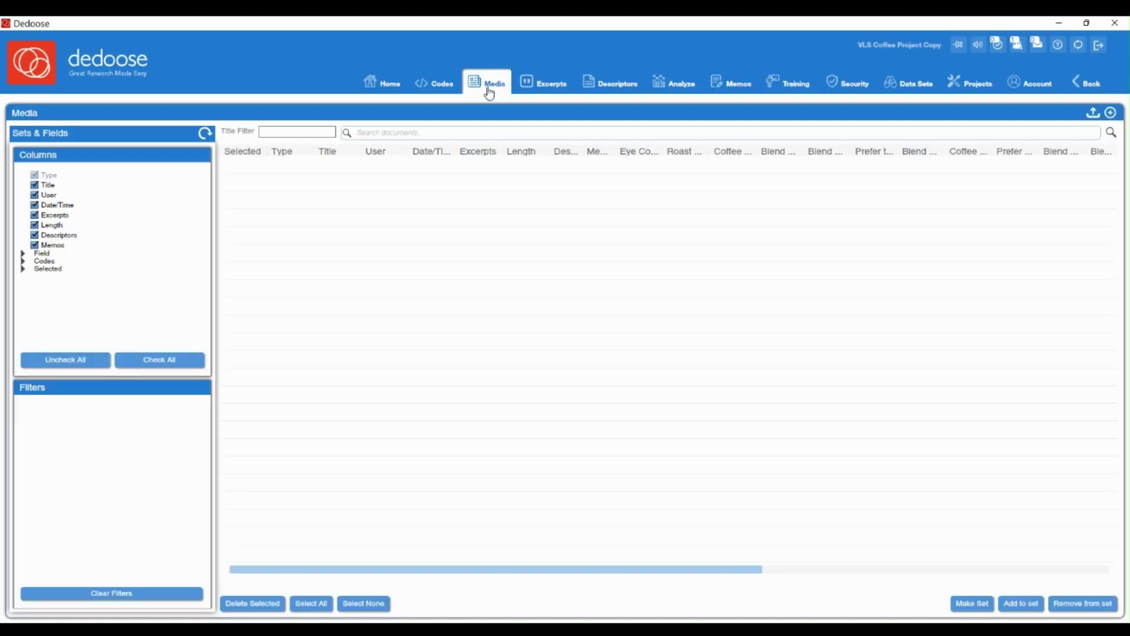
left_click(434, 156)
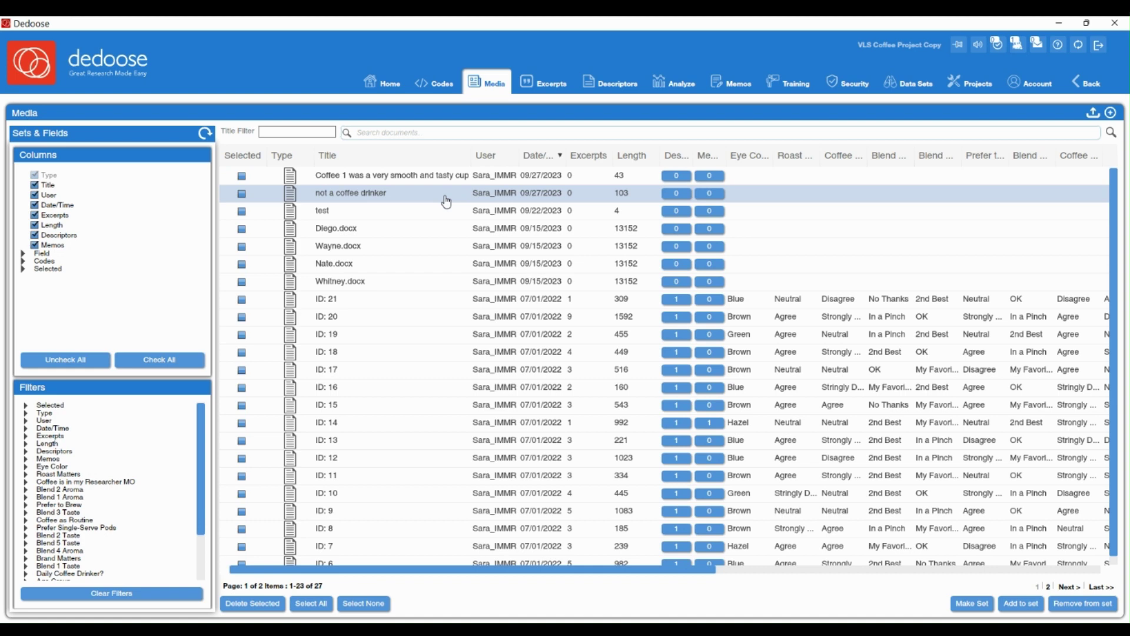
Open the 'not a coffee drinker' memo, view its memo links, then close the editor.
left_click(742, 85)
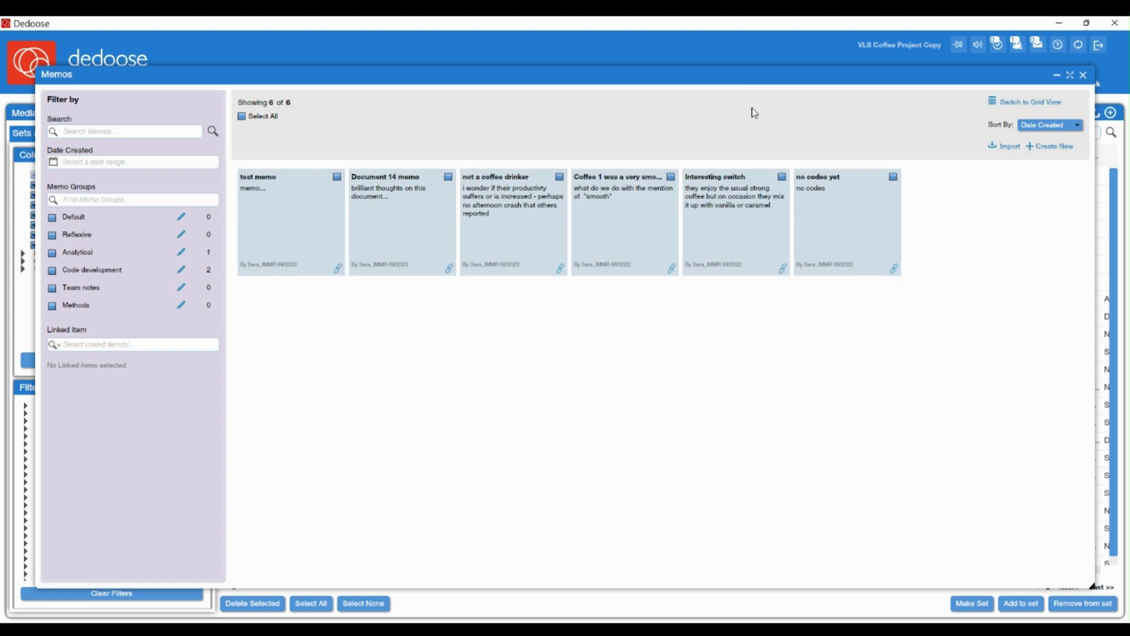
left_click(507, 211)
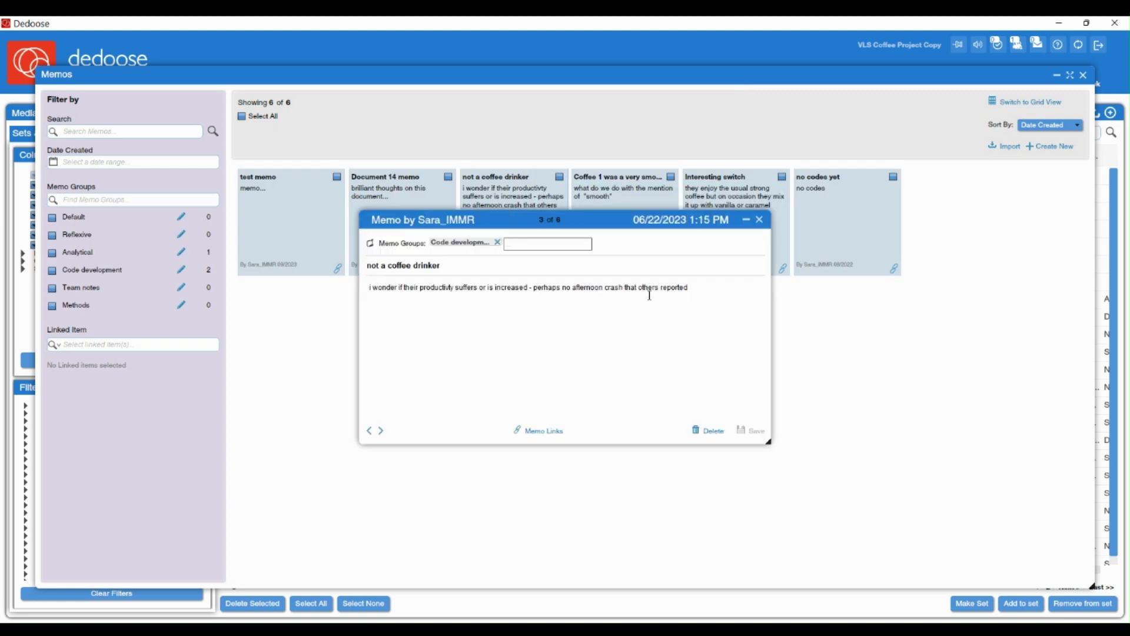
left_click(537, 434)
mouse_move(502, 353)
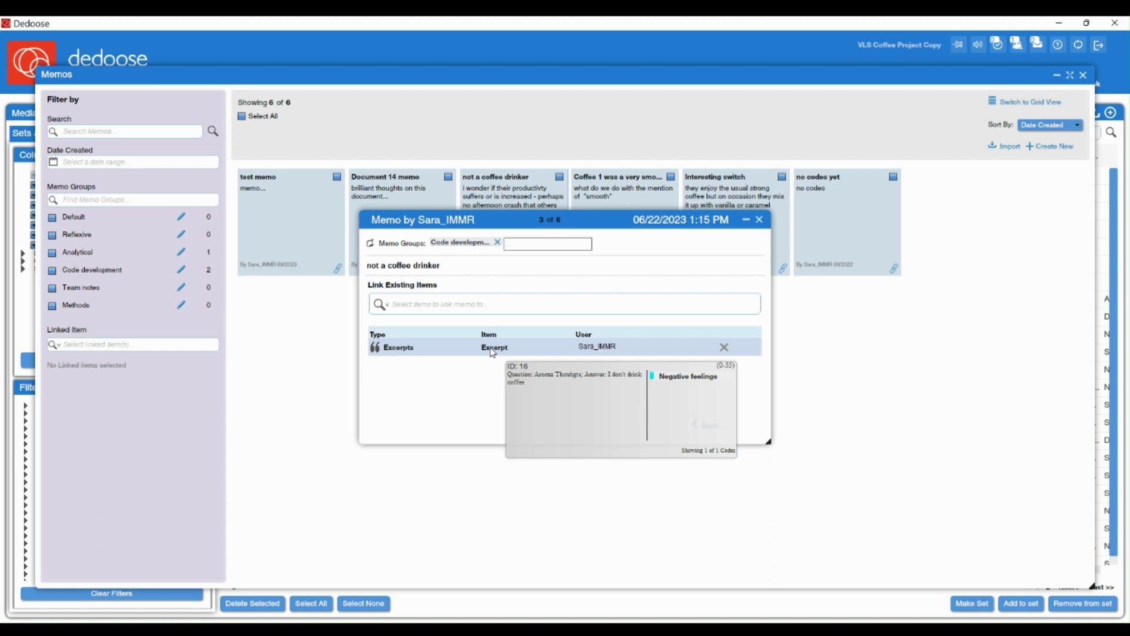
key("Escape")
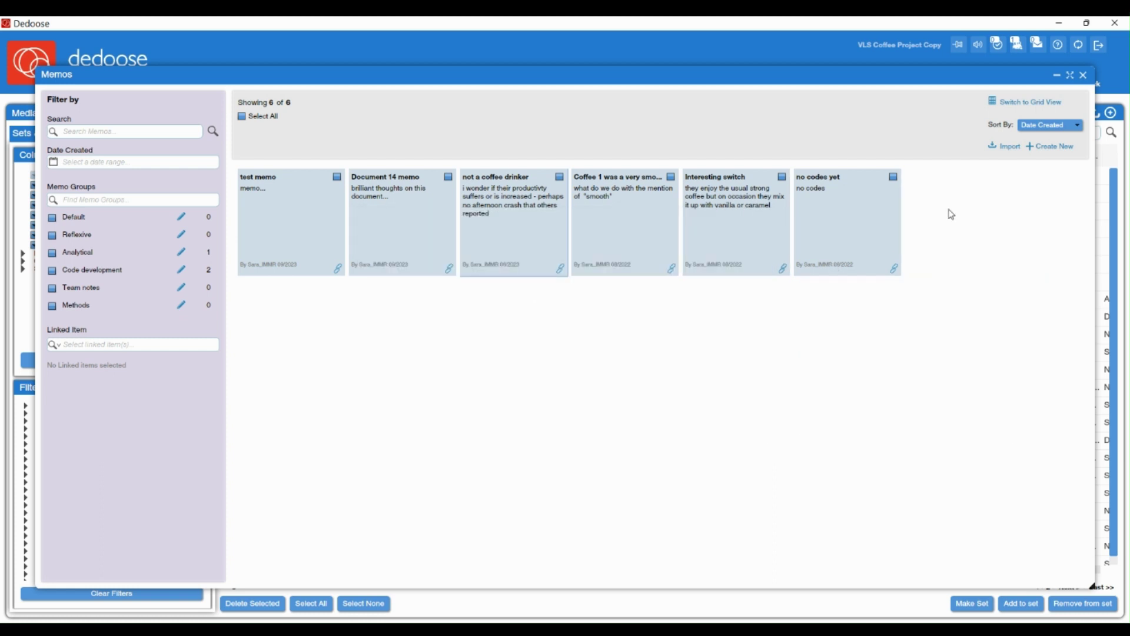
In Grid View, sort memos by created date newest first and select all six.
left_click(1034, 103)
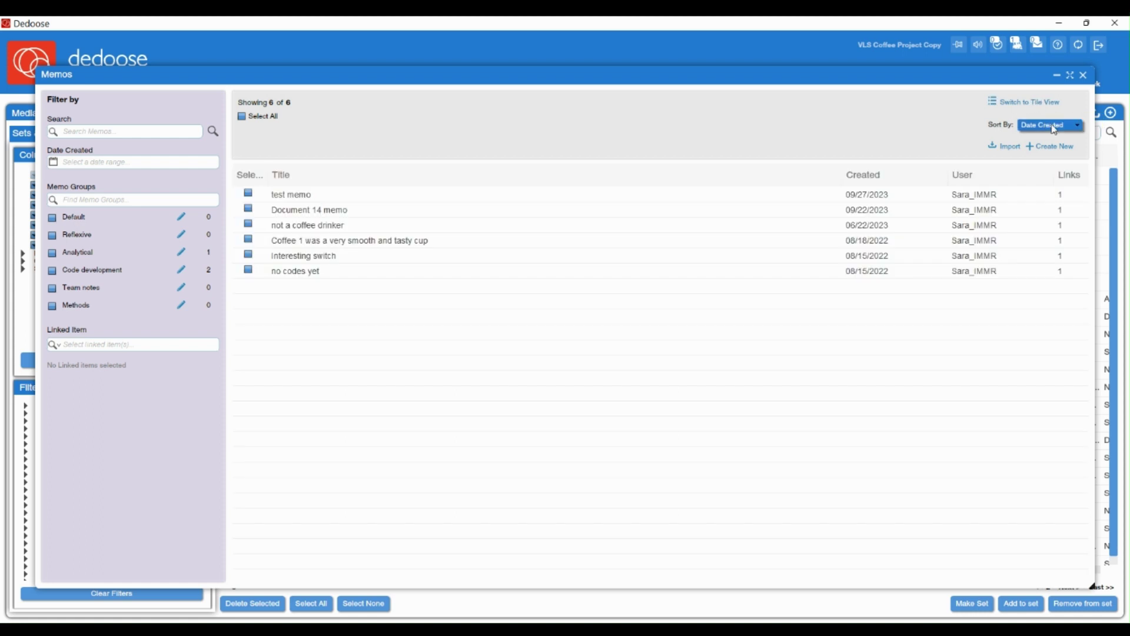
left_click(1053, 126)
left_click(1038, 150)
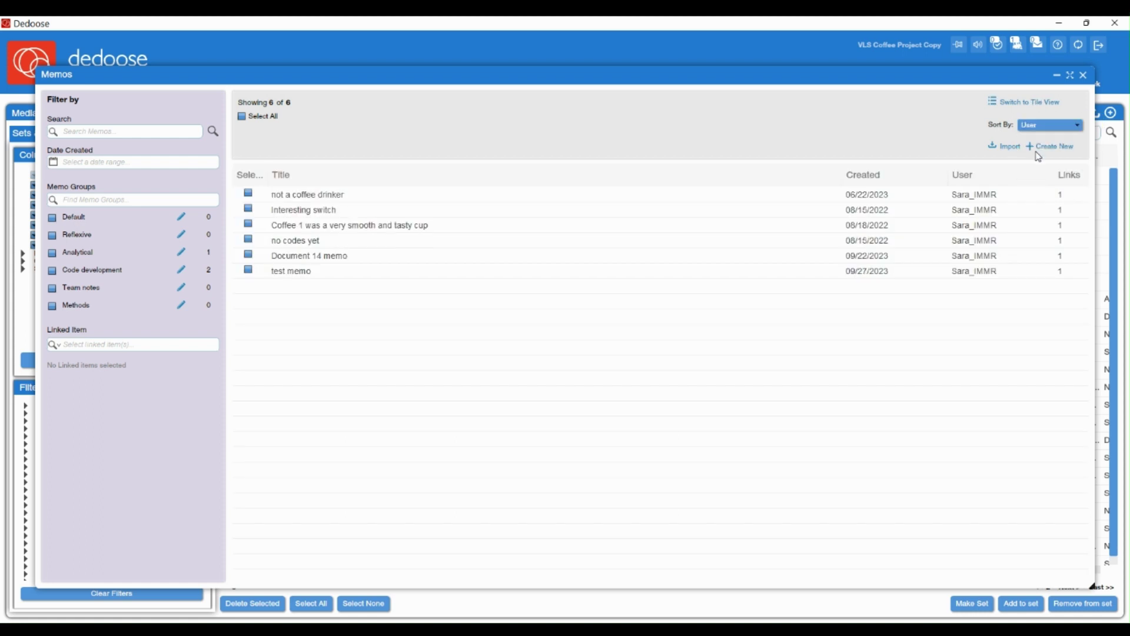
left_click(885, 180)
left_click(887, 181)
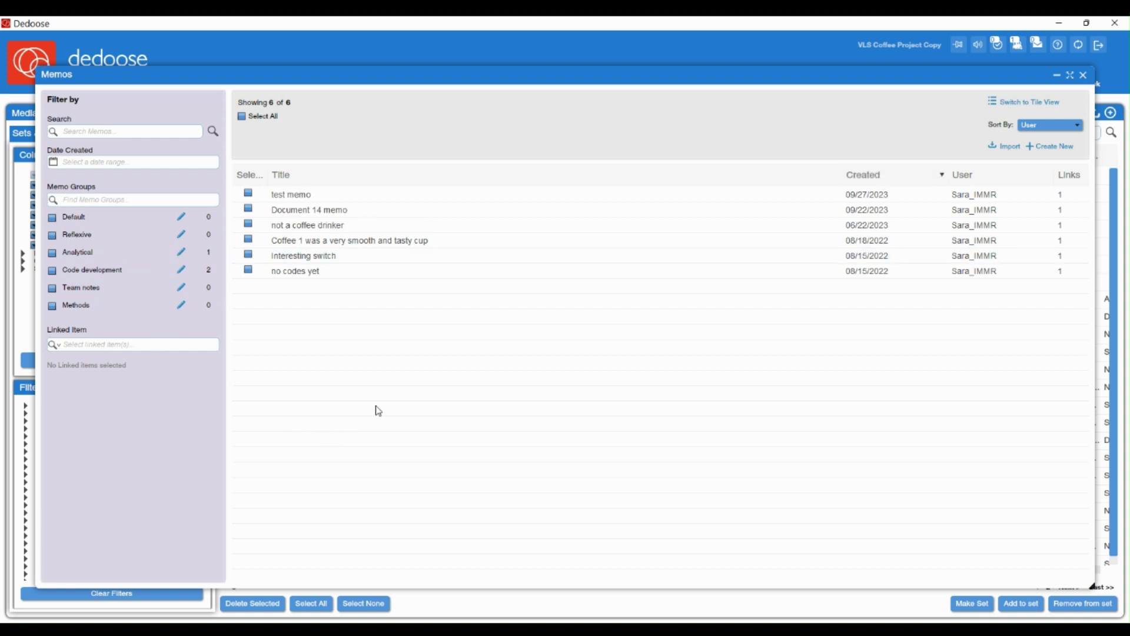
left_click(259, 255)
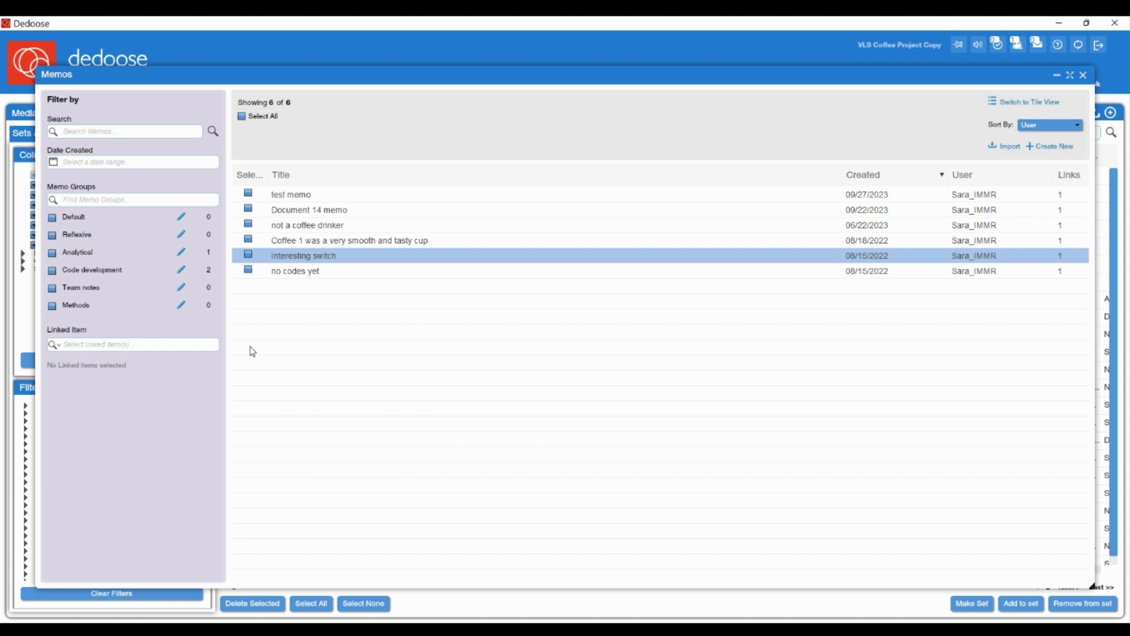
left_click(242, 117)
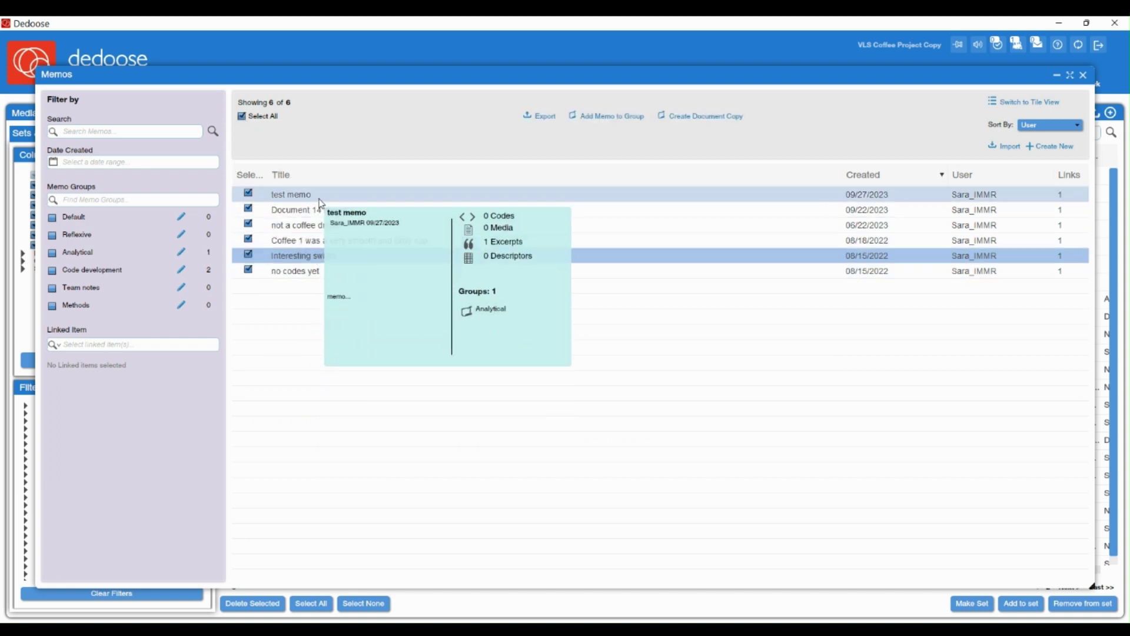
Set up the six-memo export as Word (docx), including excerpts, codes, media and descriptors.
left_click(541, 117)
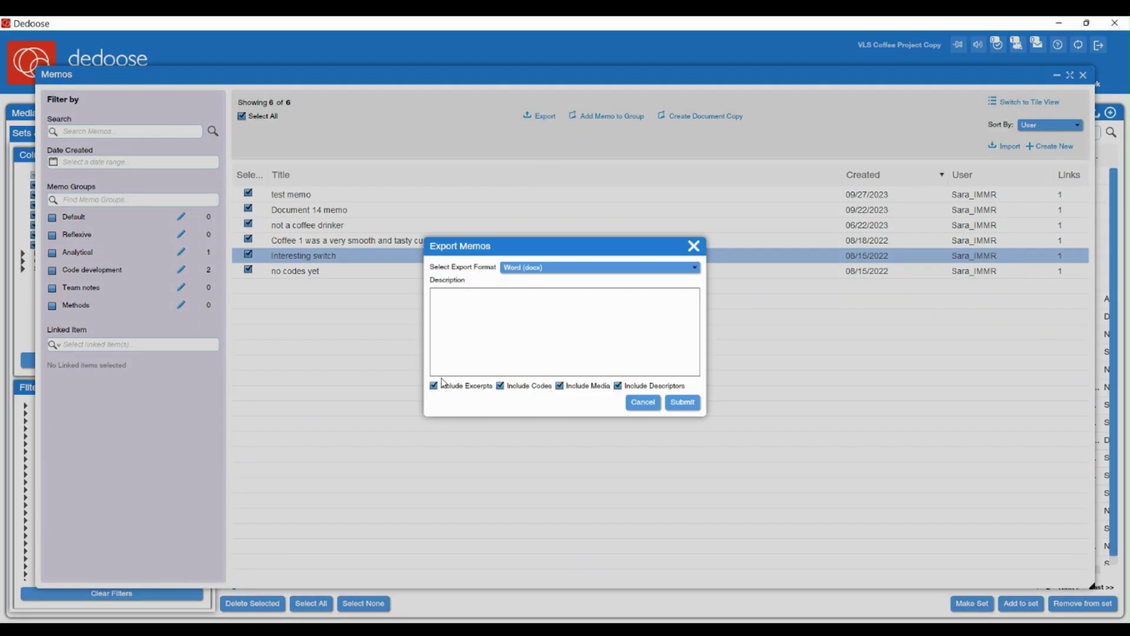